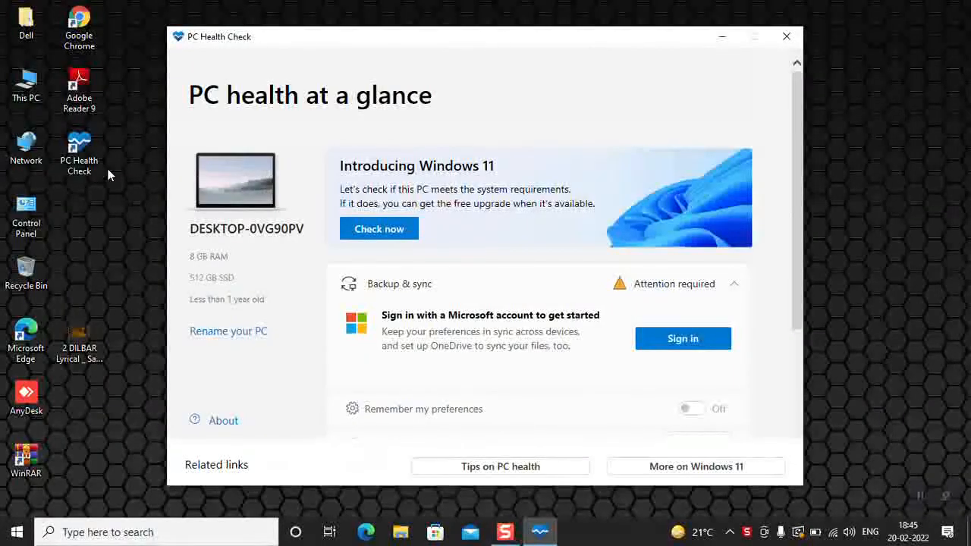
- Check whether this PC meets the Windows 11 system requirements, and close PC Health Check
{"action": "left_click", "coordinate": [396, 232]}
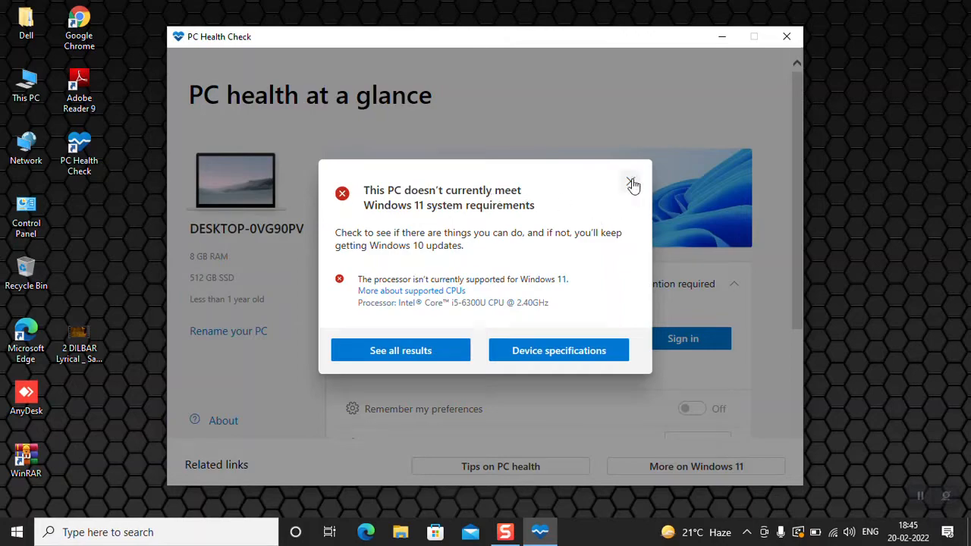
{"action": "left_click", "coordinate": [786, 35]}
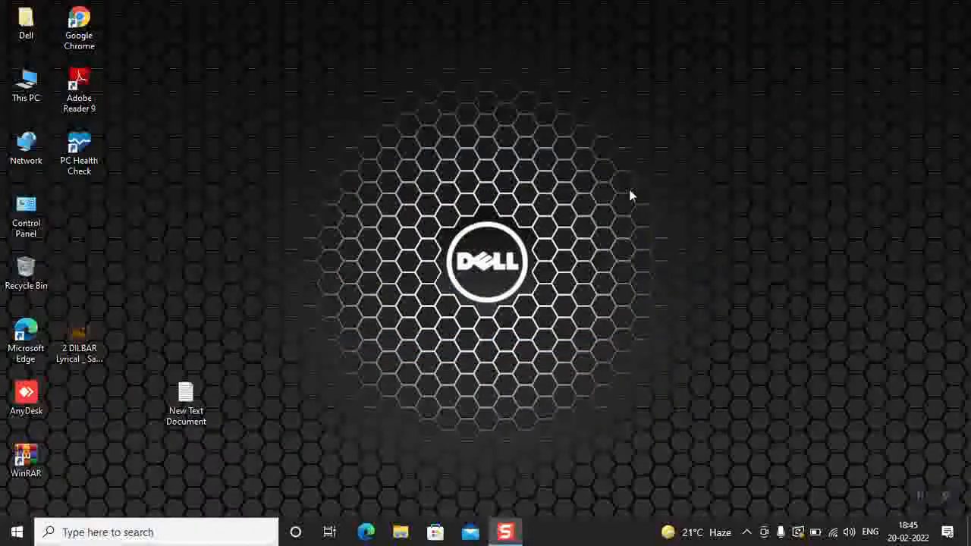
- In Microsoft Edge, search for "download windows 11iso" and open Microsoft's Download Windows 11 page
{"action": "left_click", "coordinate": [367, 535]}
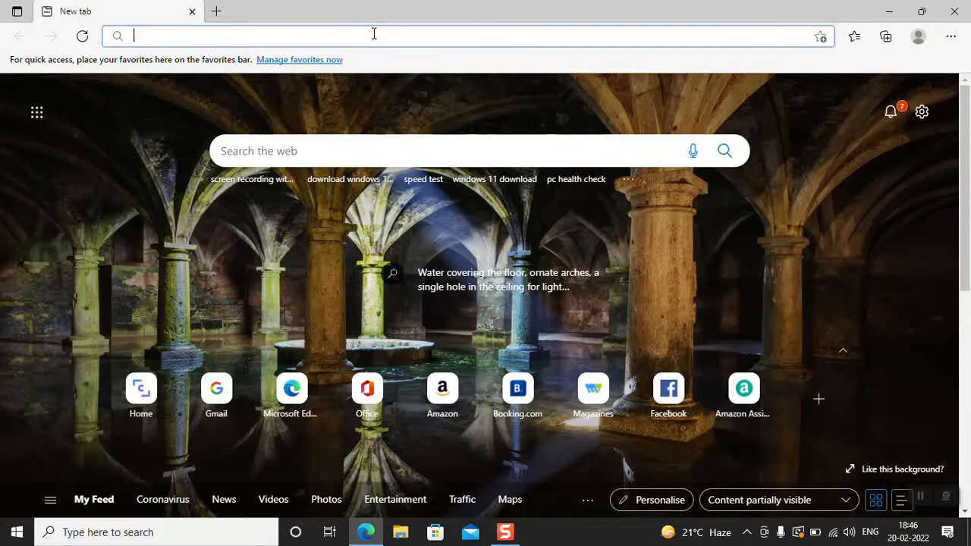
{"action": "type", "text": "download windows 11iso"}
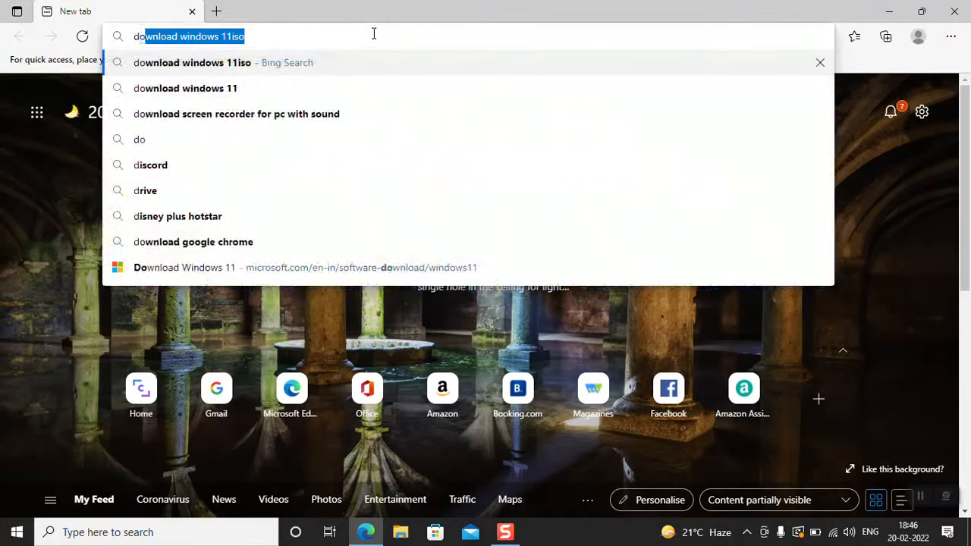
{"action": "key", "text": "Return"}
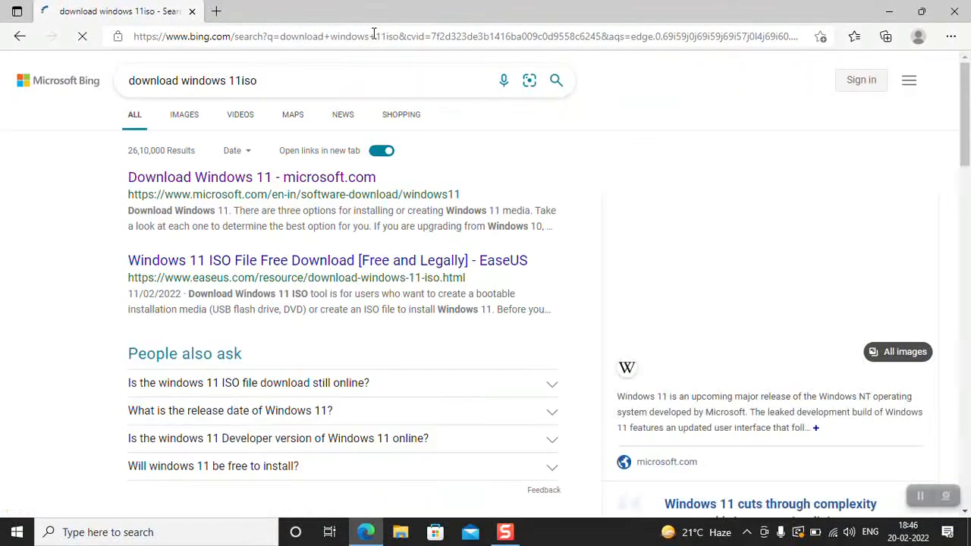
{"action": "left_click", "coordinate": [279, 185]}
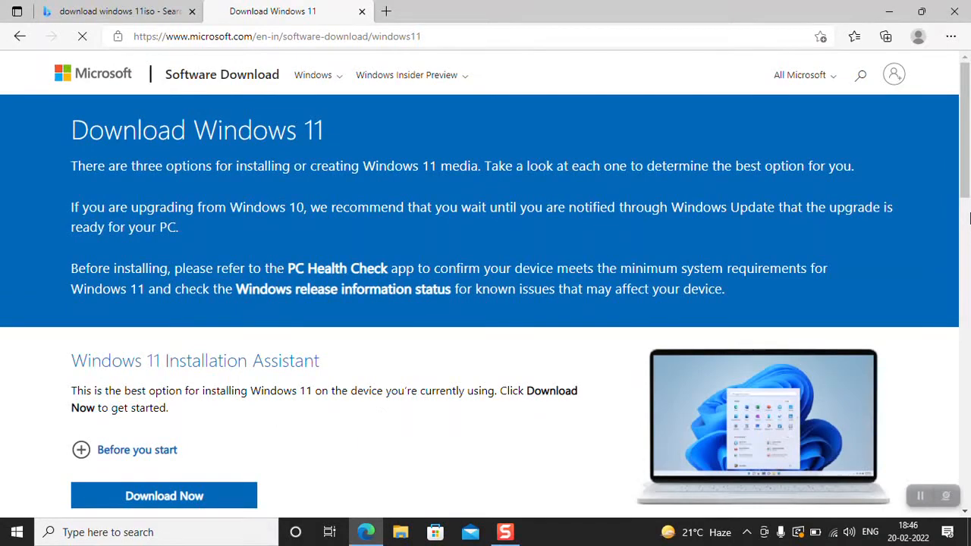
- Choose Windows 11 (multi-edition ISO) under Download Windows 11 Disk Image (ISO) and submit the download selection
{"action": "left_click_drag", "start_coordinate": [969, 114], "coordinate": [962, 304]}
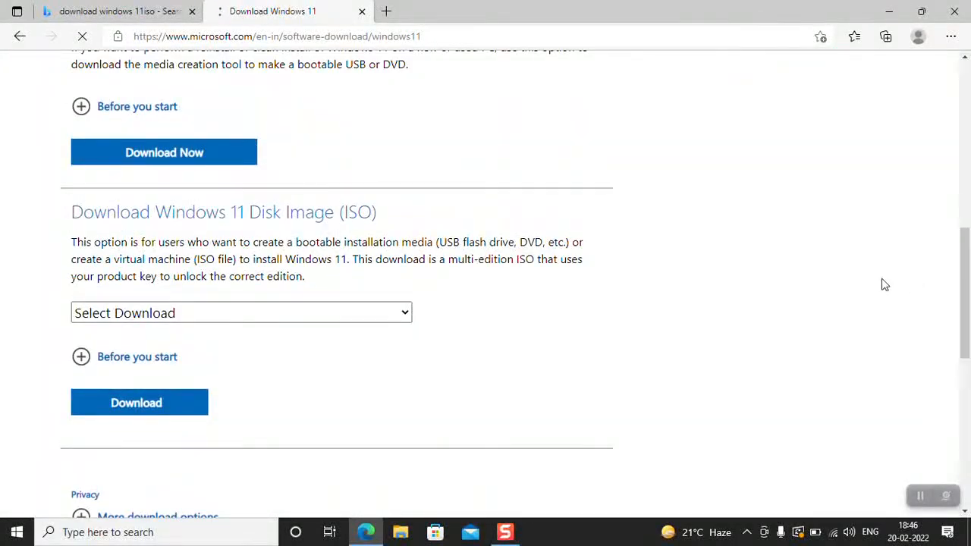
{"action": "mouse_move", "coordinate": [71, 215]}
{"action": "left_mouse_down"}
{"action": "mouse_move", "coordinate": [306, 261]}
{"action": "mouse_move", "coordinate": [403, 220]}
{"action": "mouse_move", "coordinate": [123, 234]}
{"action": "mouse_move", "coordinate": [64, 211]}
{"action": "left_mouse_up"}
{"action": "left_click", "coordinate": [265, 316]}
{"action": "left_click", "coordinate": [244, 356]}
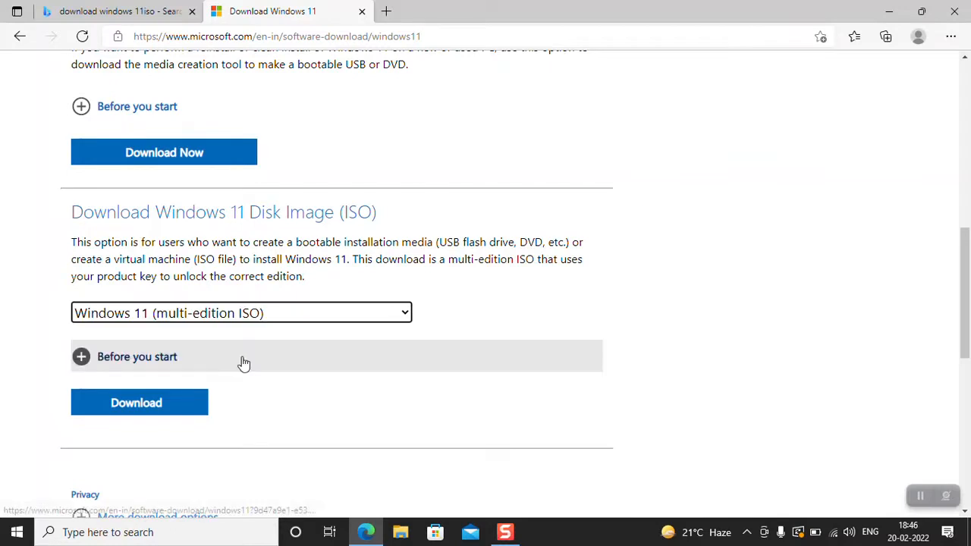
{"action": "left_click", "coordinate": [165, 403]}
{"action": "scroll", "coordinate": [162, 403], "scroll_direction": "down", "scroll_amount": 3}
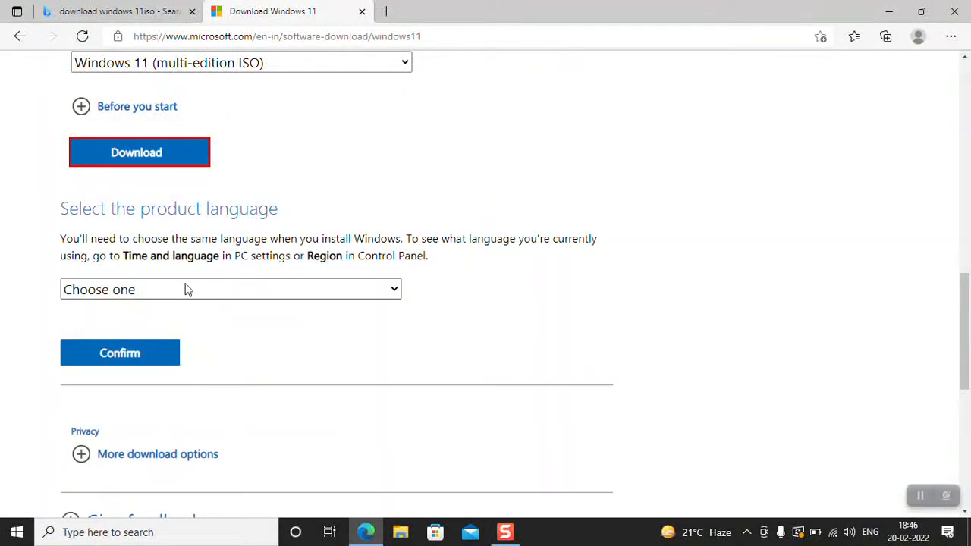
- Select English as the product language and confirm it
{"action": "left_click", "coordinate": [182, 292]}
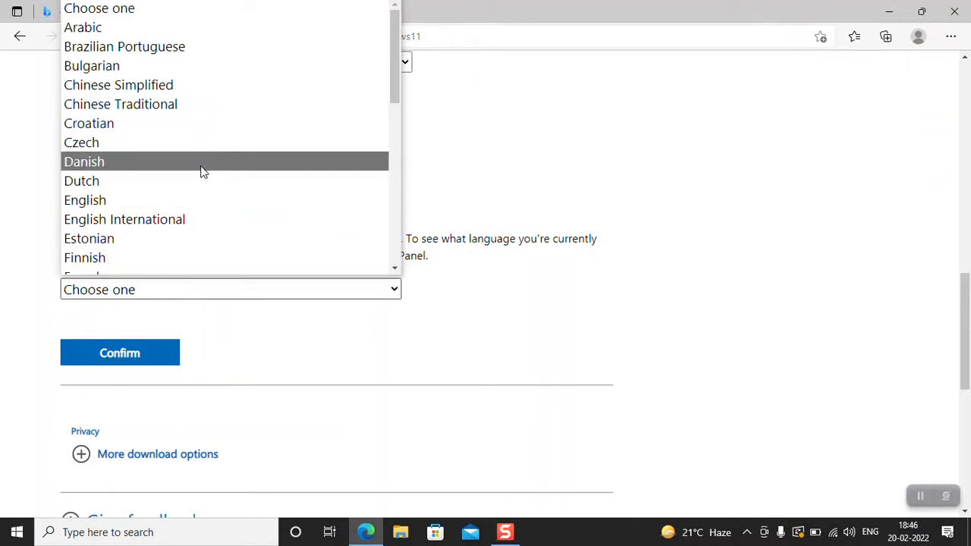
{"action": "left_click", "coordinate": [182, 197]}
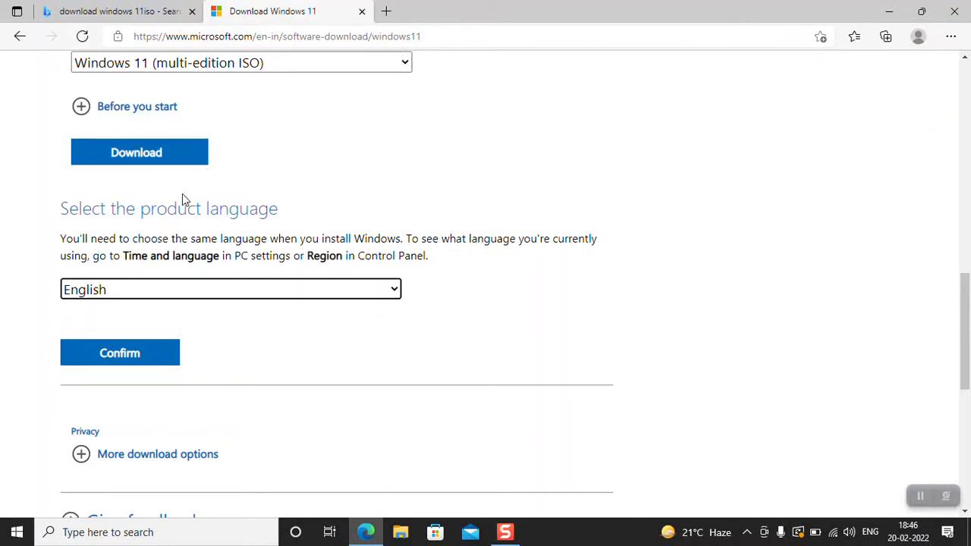
{"action": "left_click", "coordinate": [123, 364]}
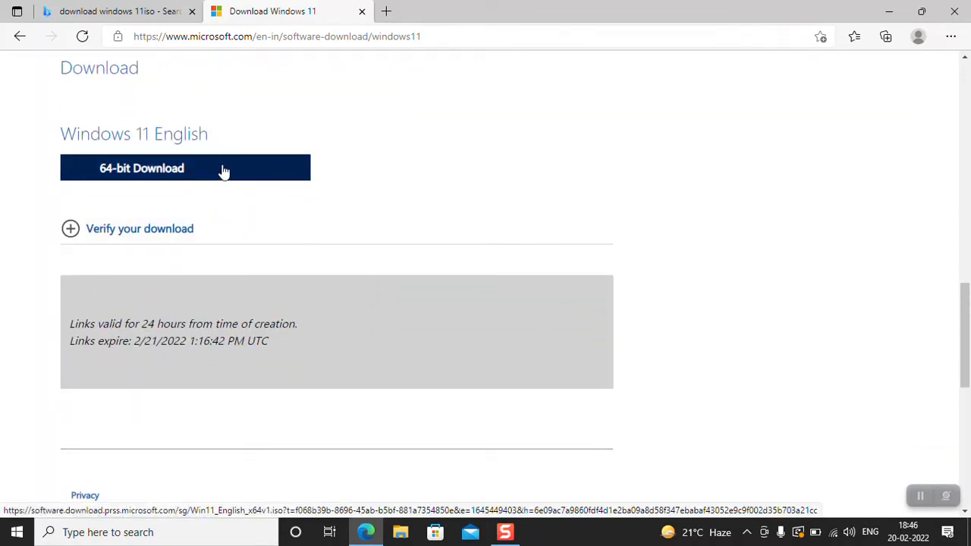
- Start the 64-bit Windows 11 English ISO download, pause it and cancel it
{"action": "left_click", "coordinate": [223, 171]}
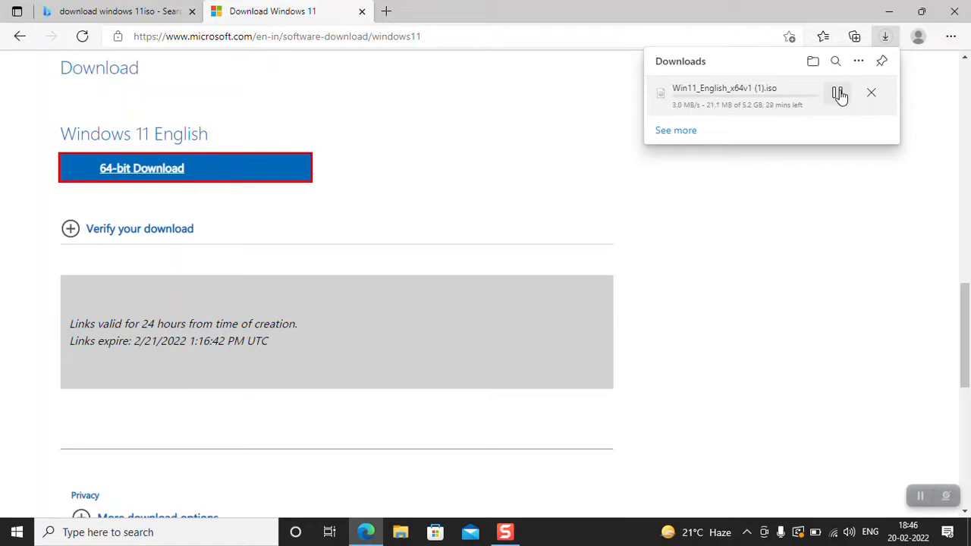
{"action": "left_click", "coordinate": [839, 94]}
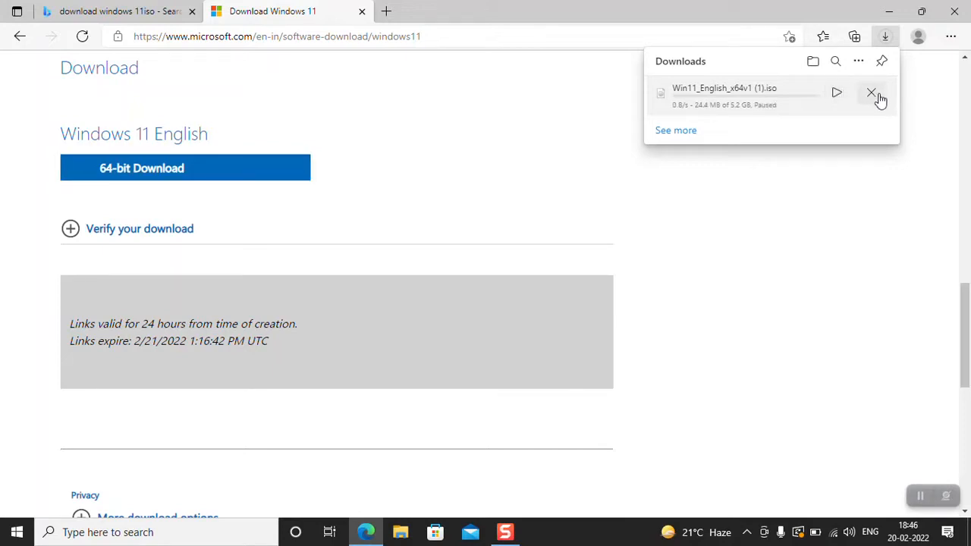
{"action": "left_click", "coordinate": [872, 94]}
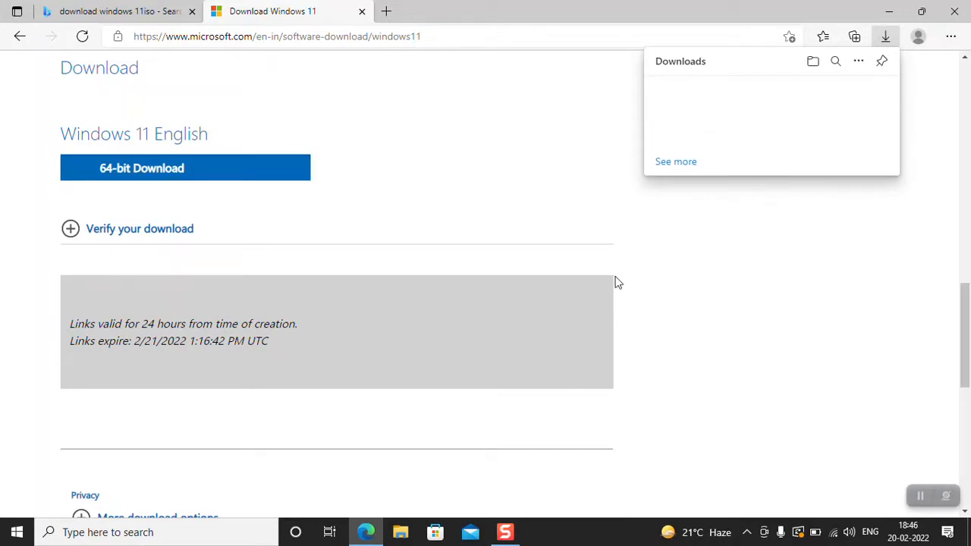
{"action": "left_click", "coordinate": [574, 282]}
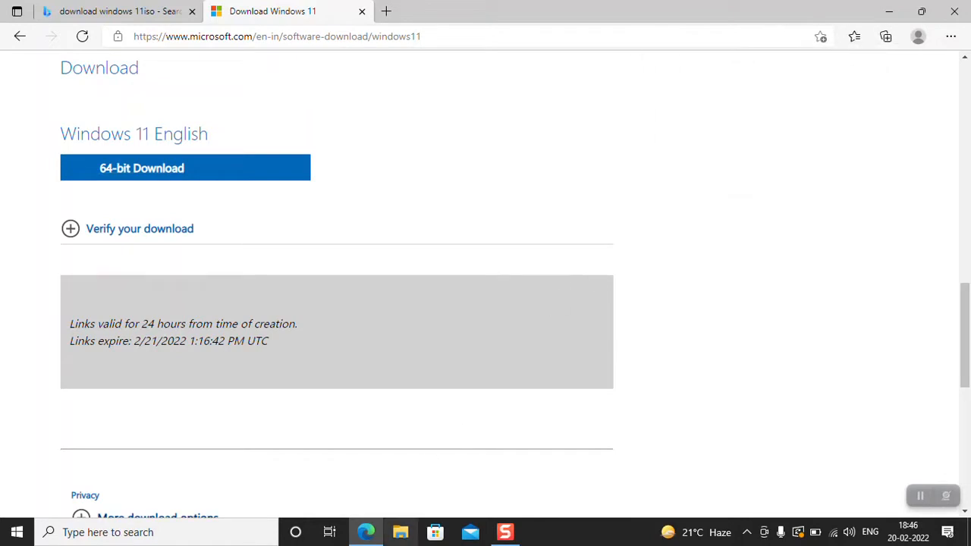
- In File Explorer's Downloads folder, extract the Win11_English_x64v1 disc image with 7-Zip to its own-named folder, replacing all existing files
{"action": "left_click", "coordinate": [401, 532]}
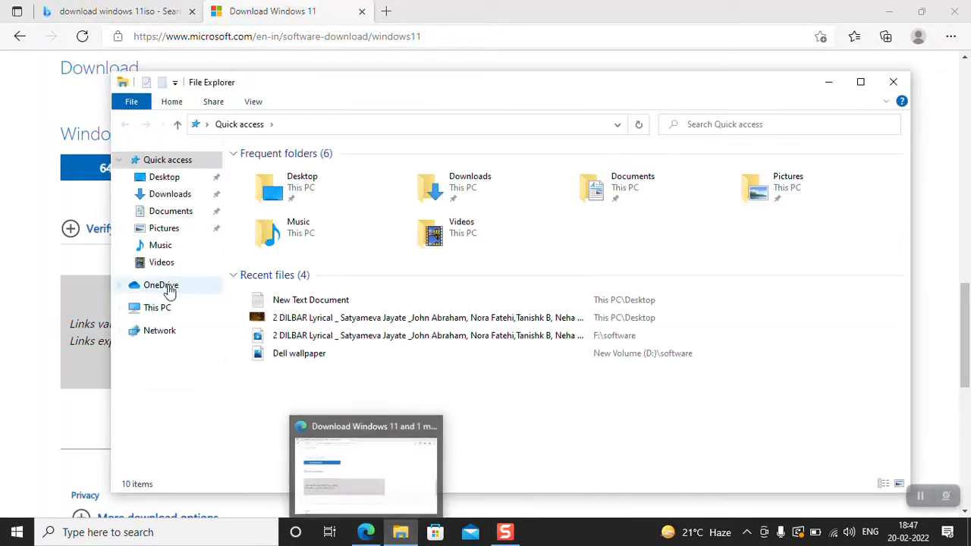
{"action": "left_click", "coordinate": [174, 199]}
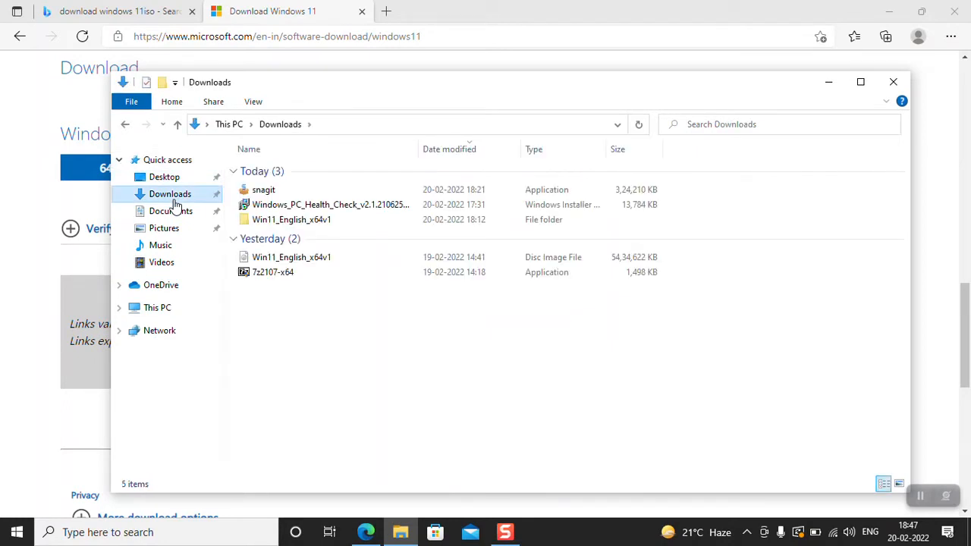
{"action": "left_click", "coordinate": [330, 260]}
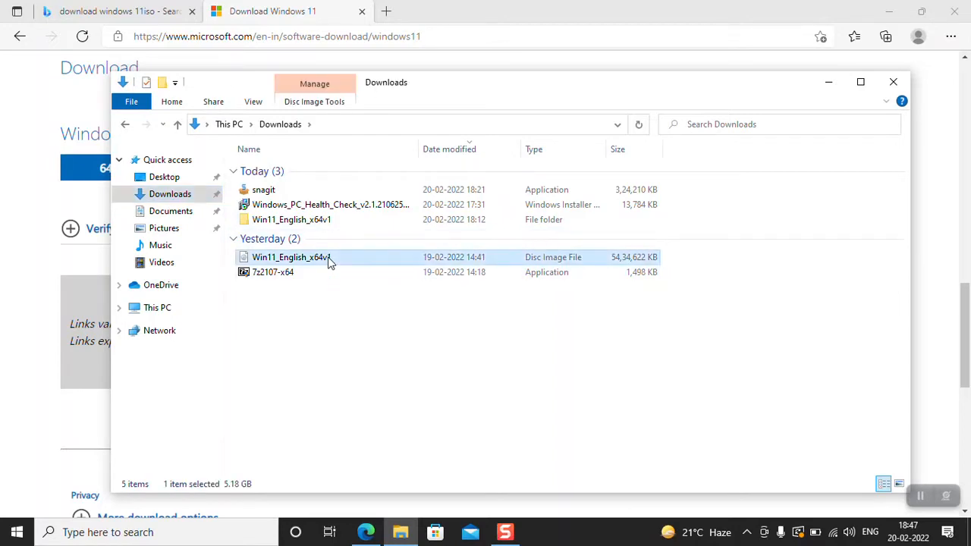
{"action": "left_click", "coordinate": [275, 261]}
{"action": "right_click", "coordinate": [366, 252]}
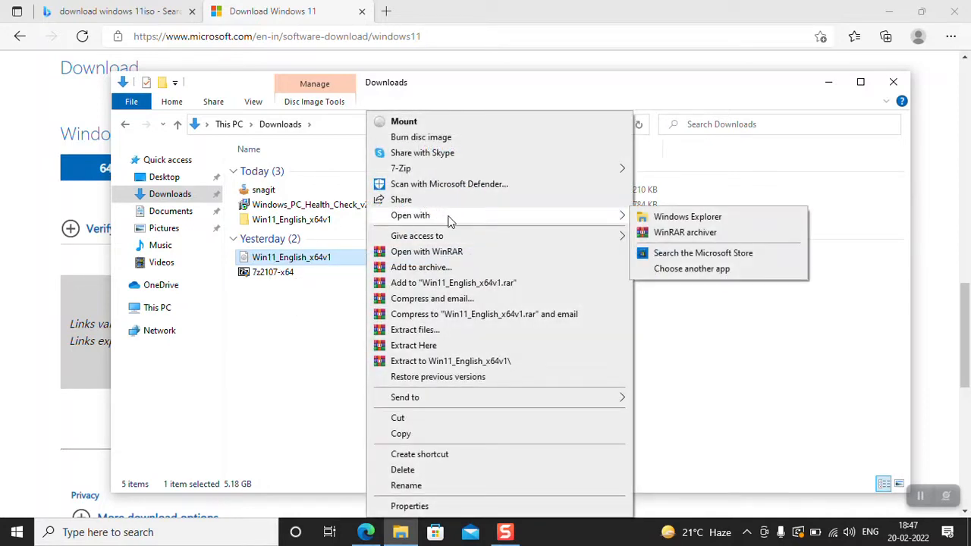
{"action": "mouse_move", "coordinate": [501, 169]}
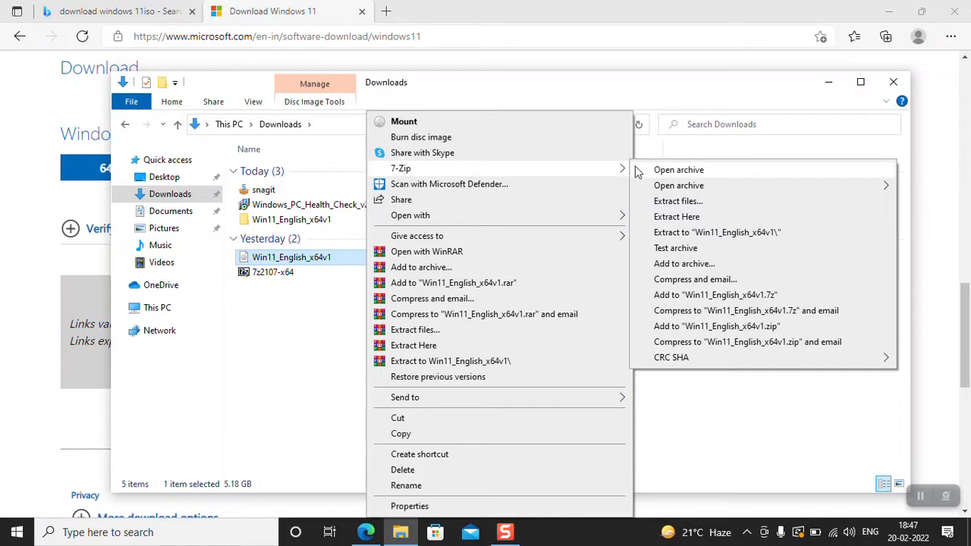
{"action": "left_click", "coordinate": [699, 234]}
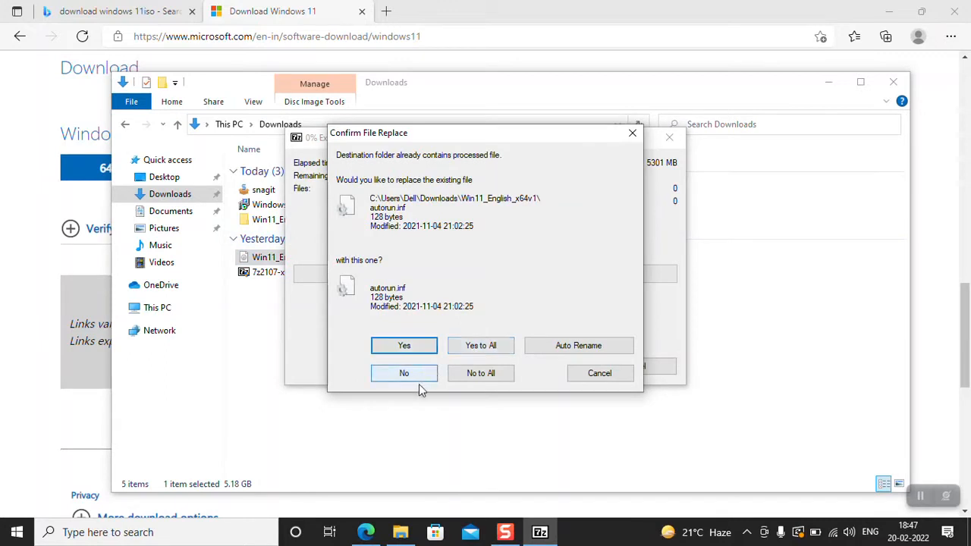
{"action": "left_click", "coordinate": [498, 345]}
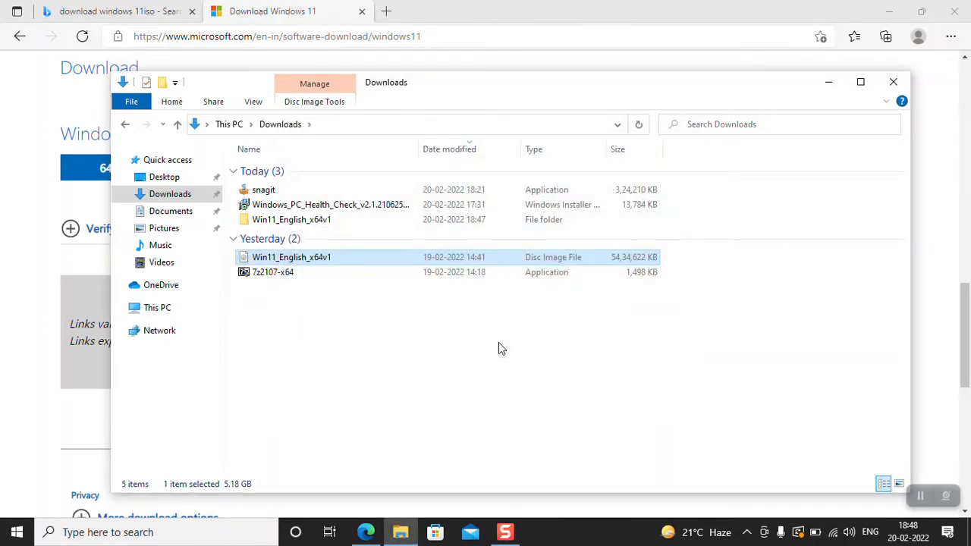
- Delete appraiserres.dll from the sources folder inside the extracted Win11_English_x64v1 folder
{"action": "double_click", "coordinate": [500, 219]}
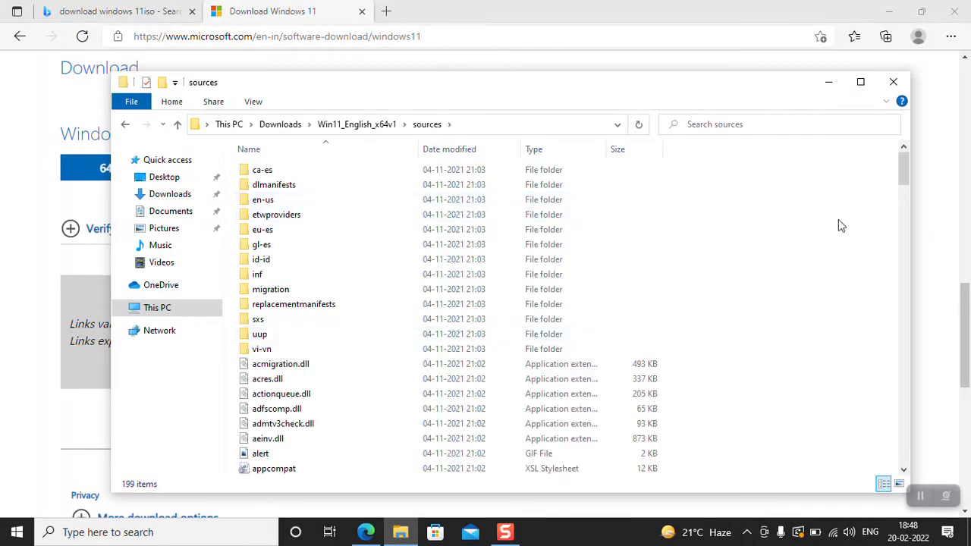
{"action": "left_click_drag", "start_coordinate": [902, 169], "coordinate": [900, 188]}
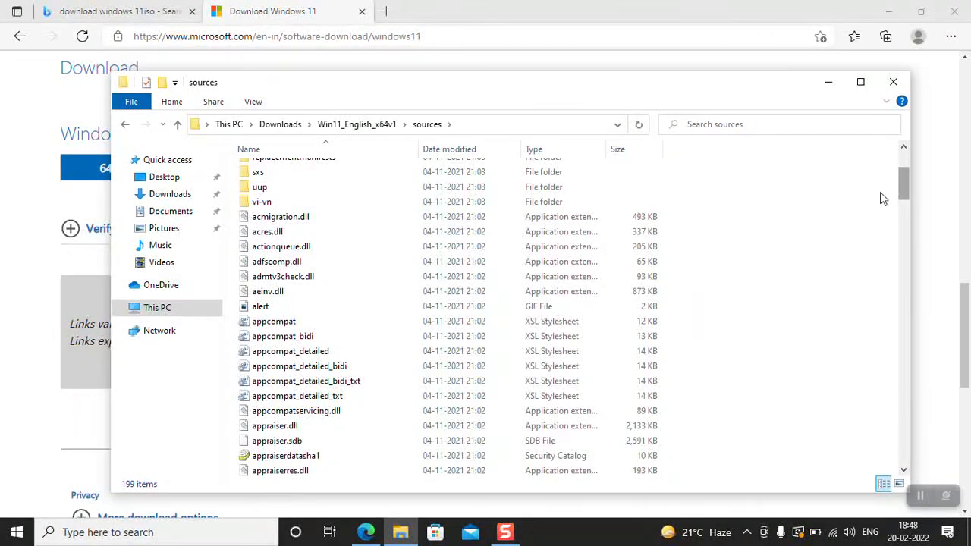
{"action": "left_click", "coordinate": [543, 428]}
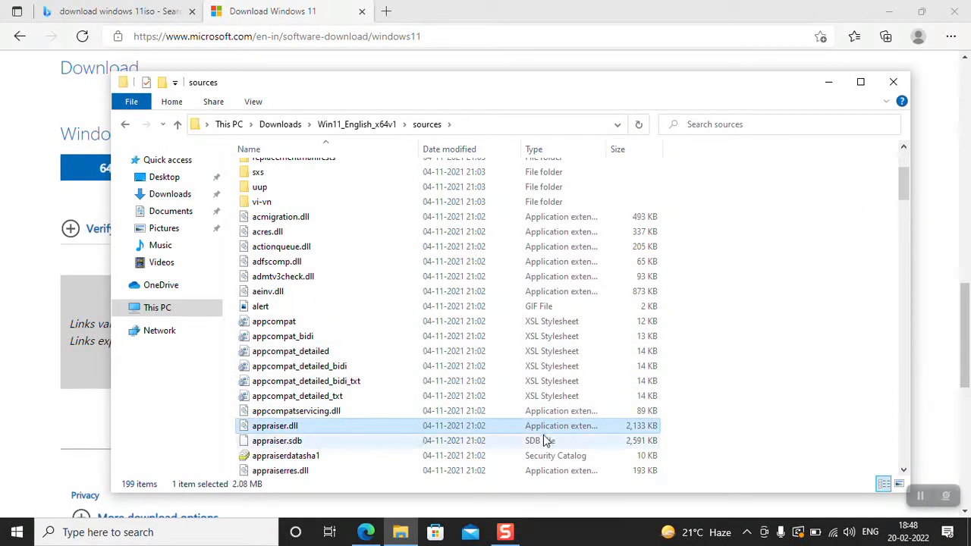
{"action": "left_click", "coordinate": [467, 473]}
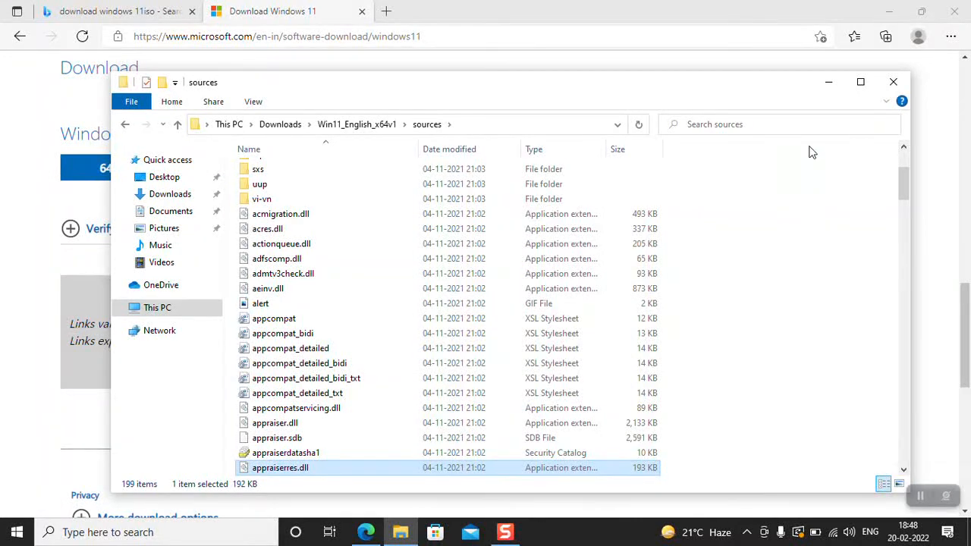
{"action": "left_click", "coordinate": [860, 81]}
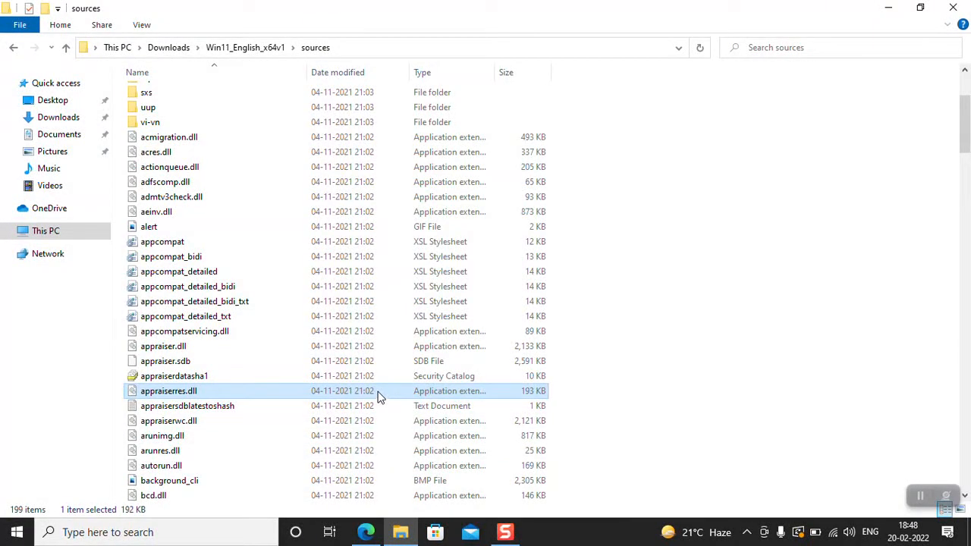
{"action": "key", "text": "Delete"}
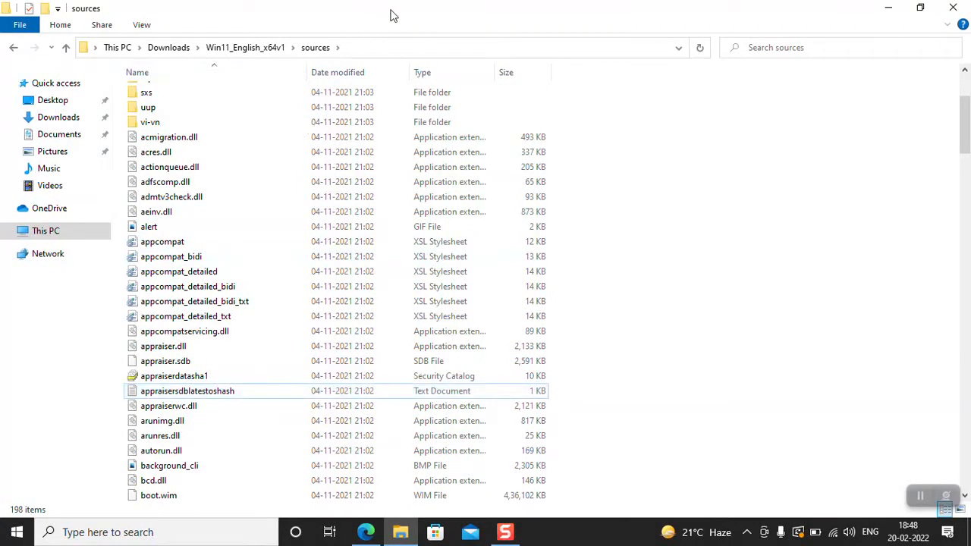
- Permanently delete appraiserres.dll from the Recycle Bin and return to the Downloads folder
{"action": "left_click", "coordinate": [679, 47]}
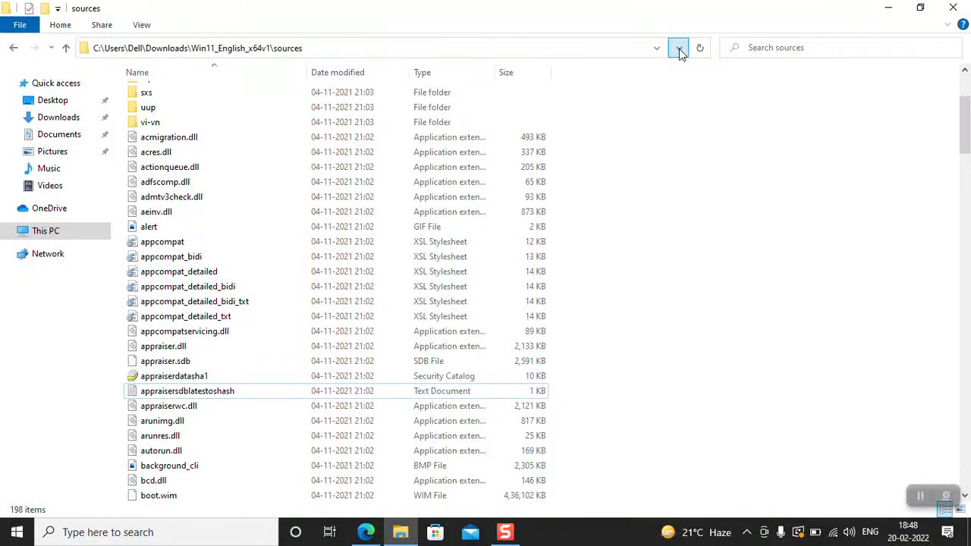
{"action": "left_click", "coordinate": [494, 67]}
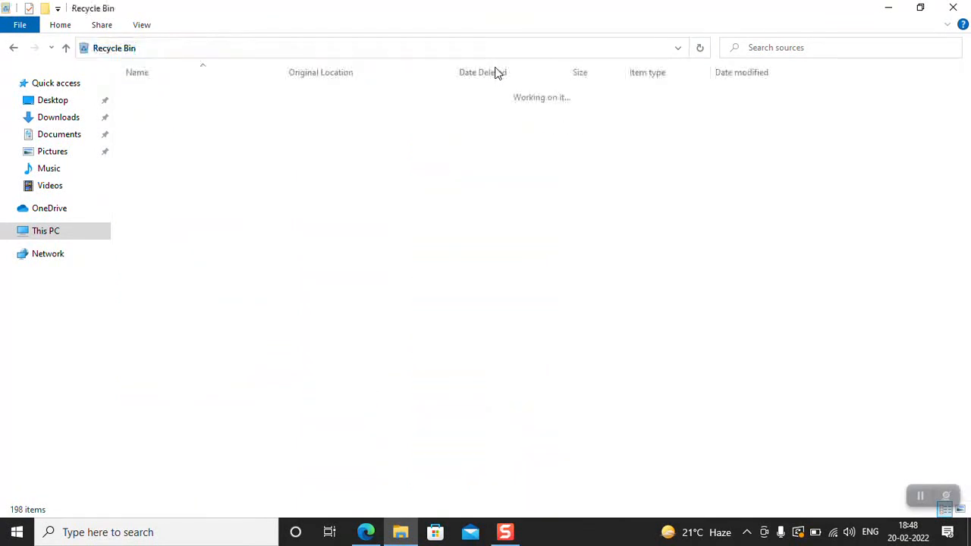
{"action": "left_click", "coordinate": [405, 101]}
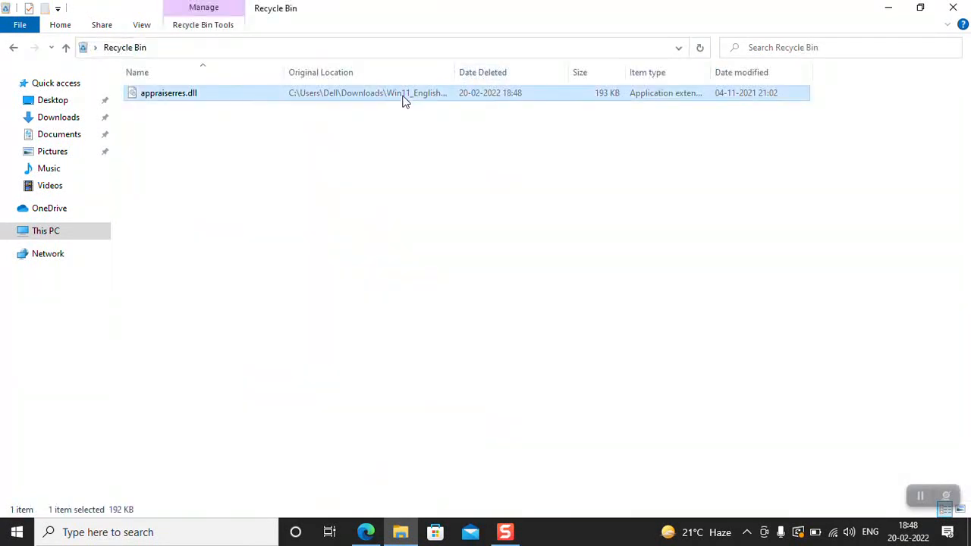
{"action": "key", "text": "Delete"}
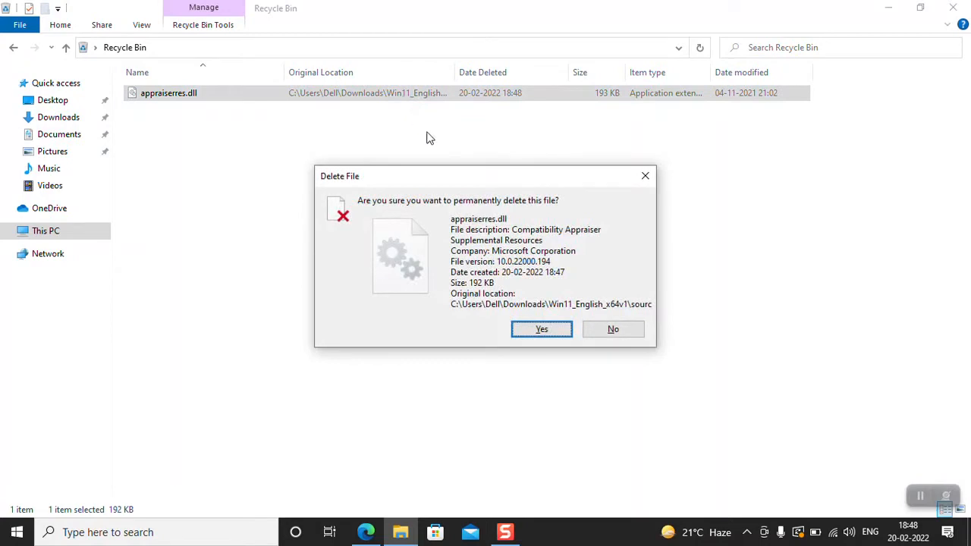
{"action": "left_click", "coordinate": [529, 329]}
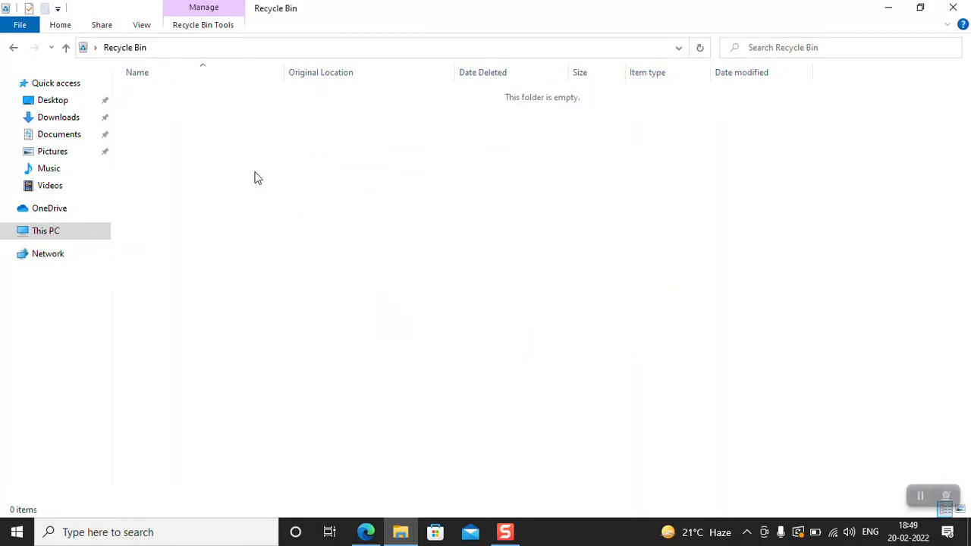
{"action": "left_click", "coordinate": [70, 117]}
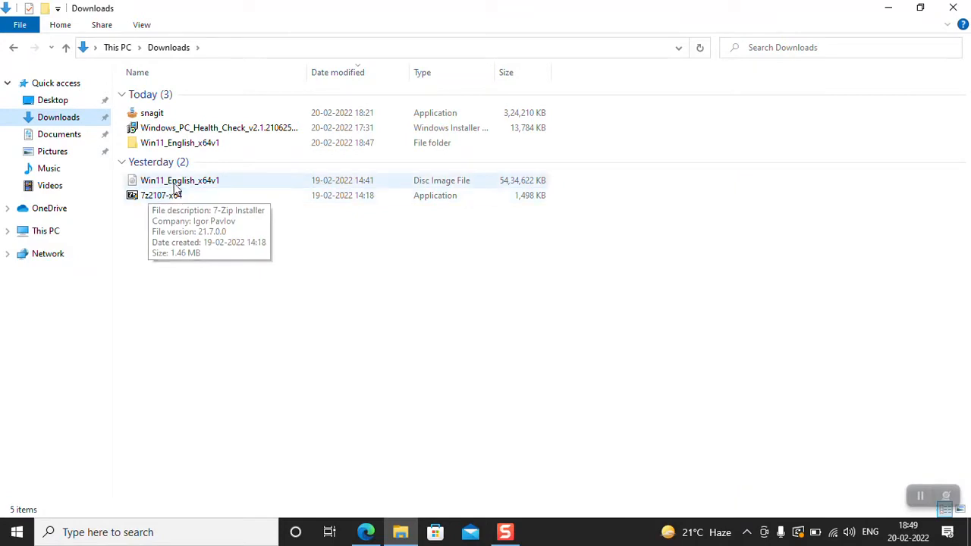
- Install Windows 11 Pro from the extracted Win11_English_x64v1 folder, accepting the license terms and keeping personal files and apps
{"action": "left_click", "coordinate": [185, 146]}
{"action": "double_click", "coordinate": [186, 144]}
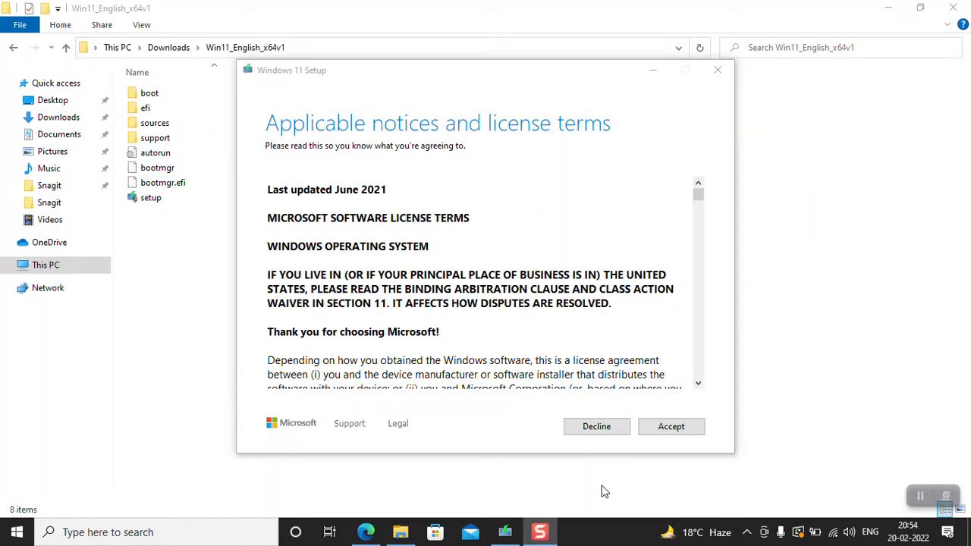
{"action": "left_click", "coordinate": [680, 430]}
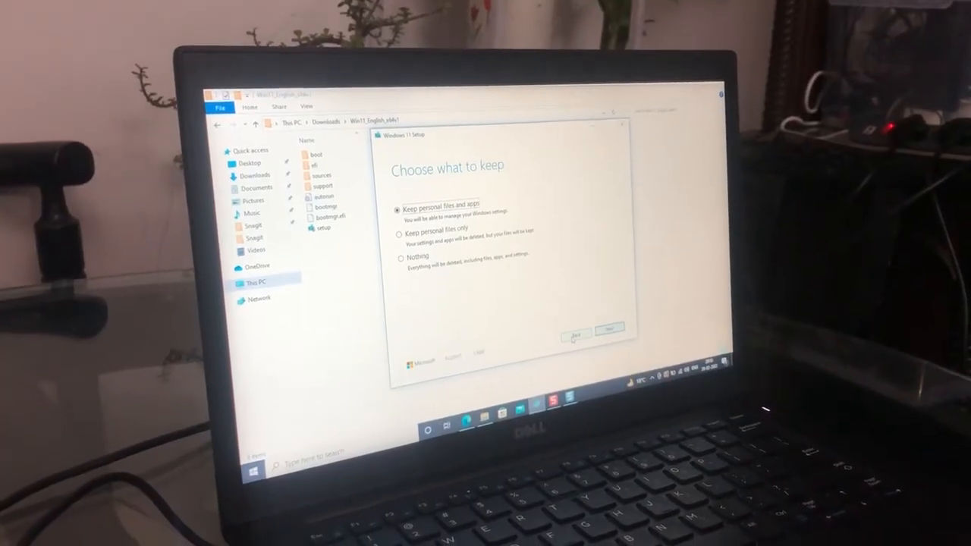
{"action": "key", "text": "Return"}
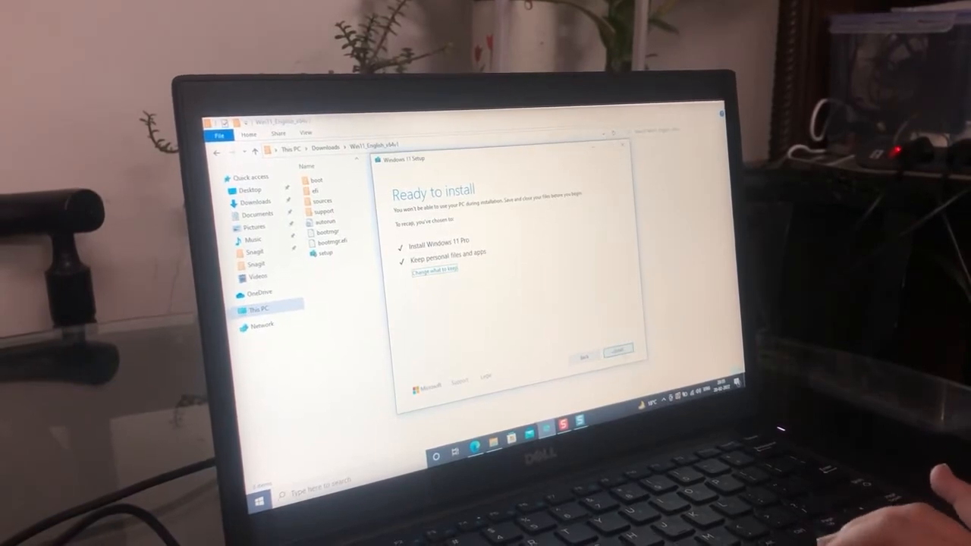
{"action": "left_click", "coordinate": [619, 355]}
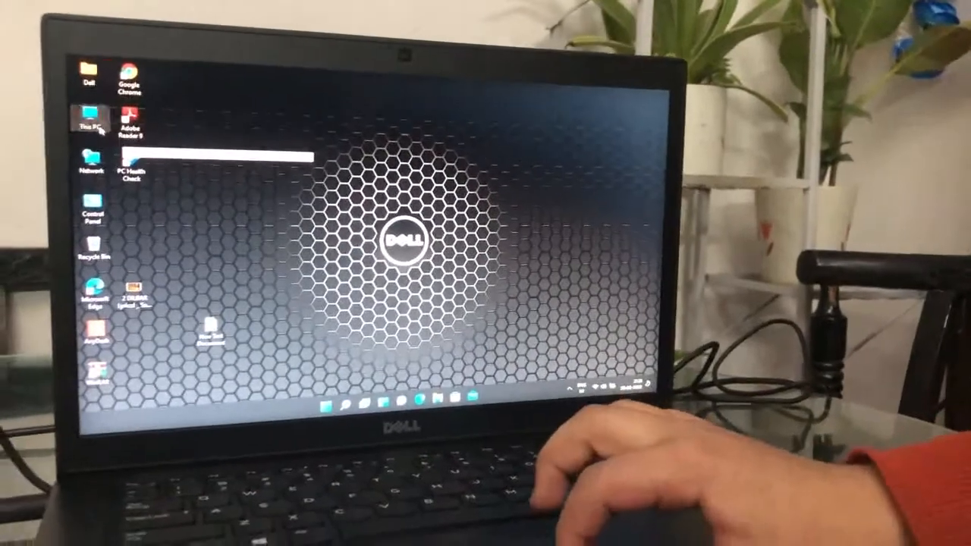
- Open the system properties of This PC from the desktop
{"action": "right_click", "coordinate": [101, 130]}
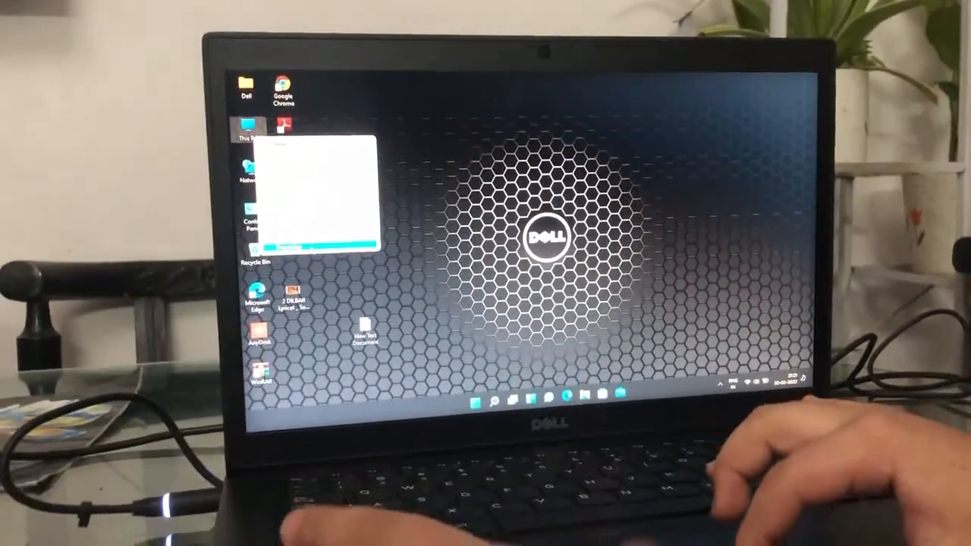
{"action": "left_click", "coordinate": [309, 275]}
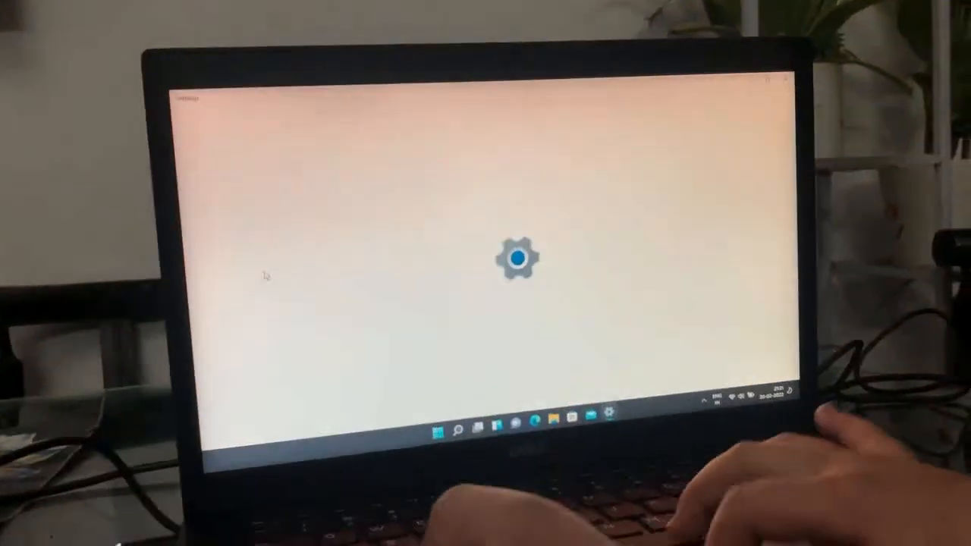